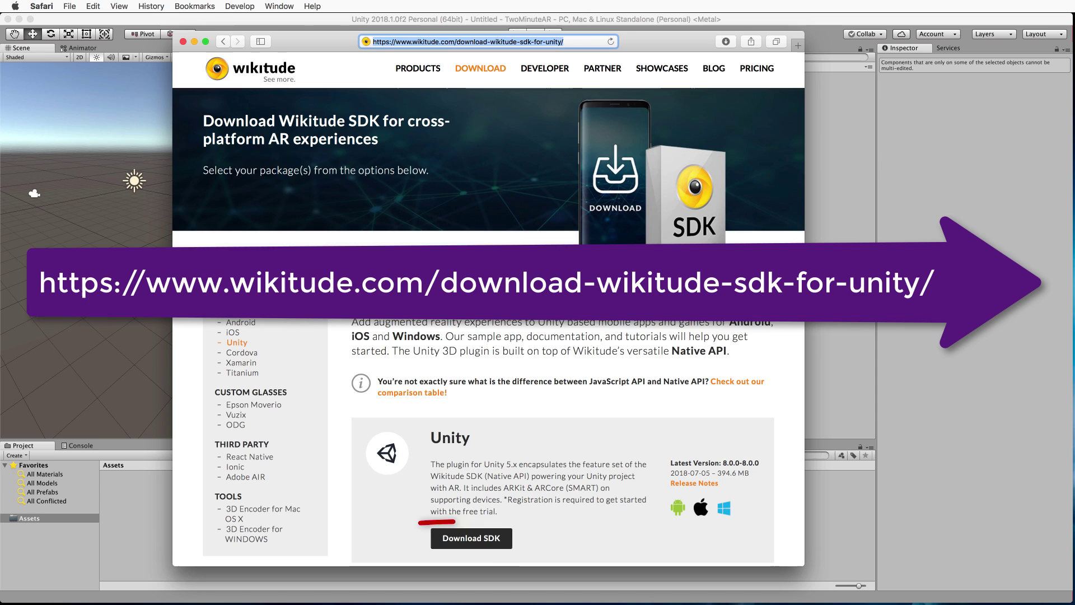
Download the Wikitude SDK for Unity from the Wikitude download page
click(488, 545)
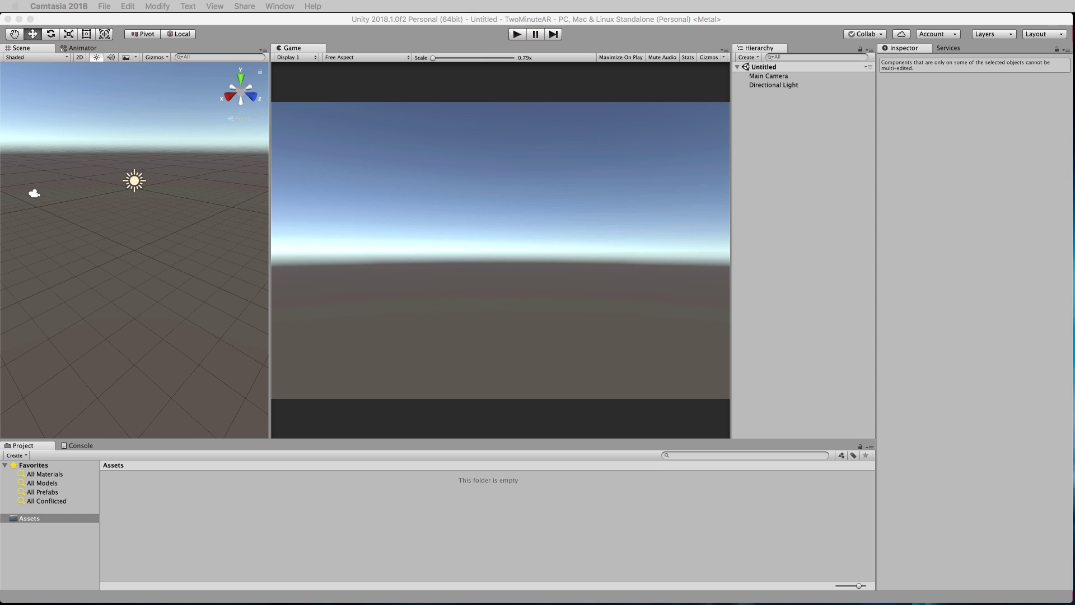
Drop Wikitude.unitypackage from Finder's Package folder into Unity's Project panel to bring up the import dialog
drag(875, 197, 613, 163)
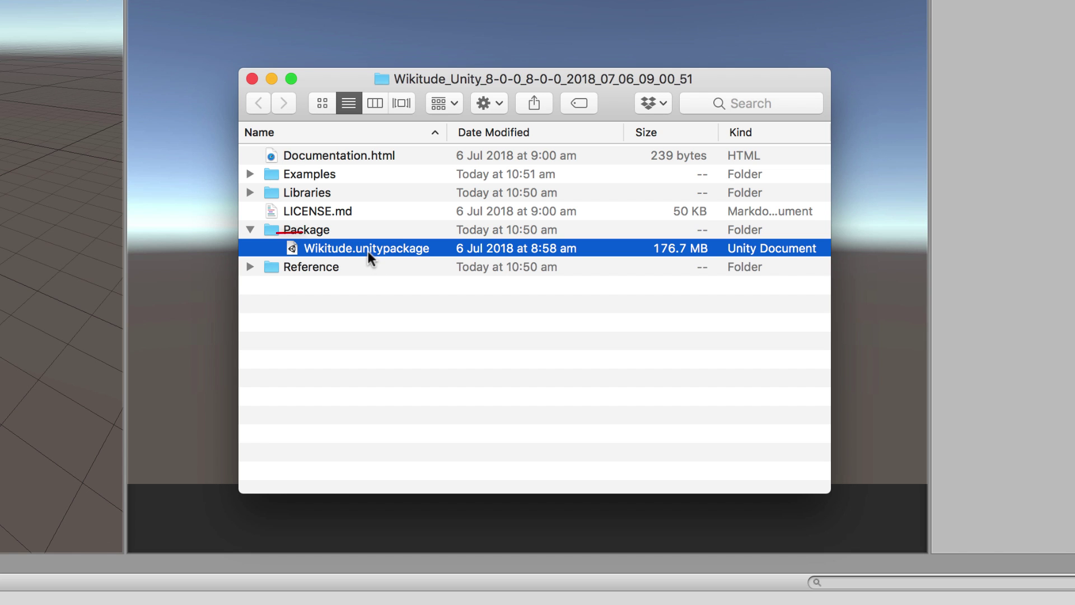
mouse_move(343, 247)
mouse_down()
mouse_move(319, 244)
mouse_move(196, 325)
mouse_move(115, 517)
mouse_up()
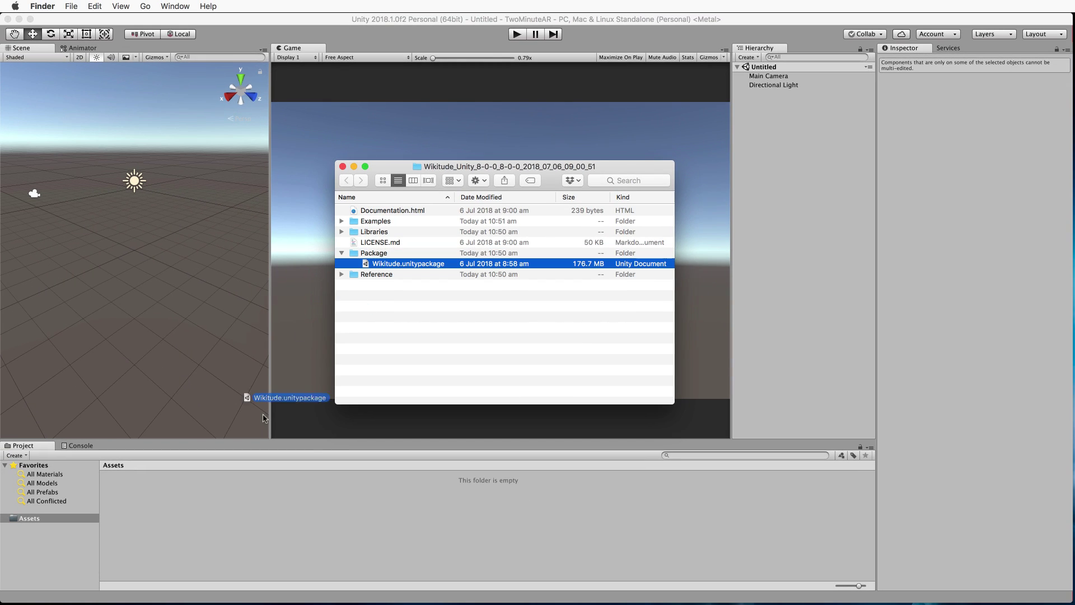
drag(264, 418, 213, 519)
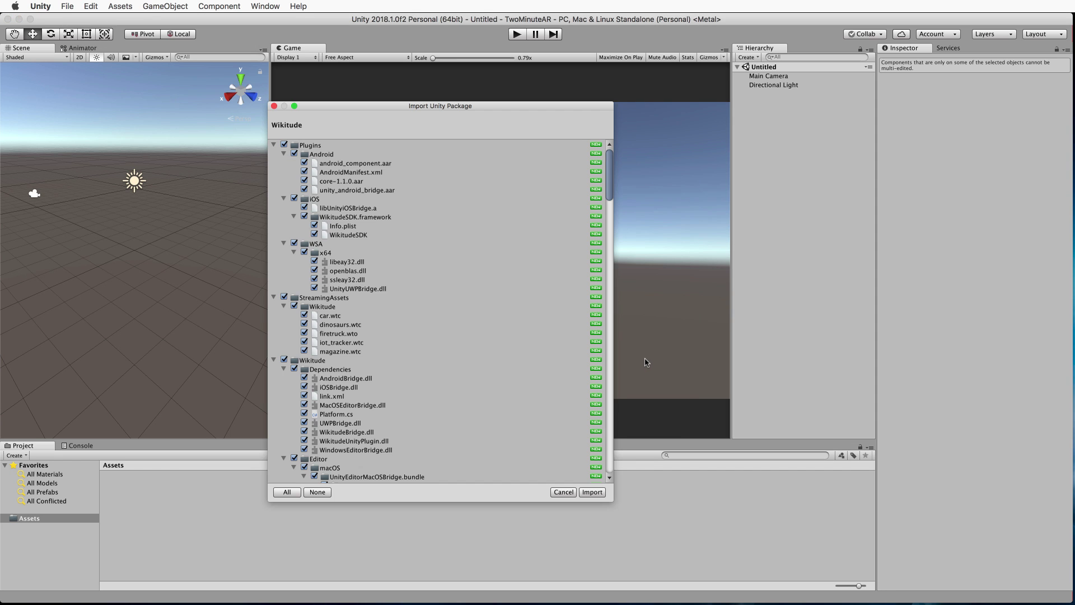
Import all files of the Wikitude package, adding Plugins, StreamingAssets and Wikitude folders
click(593, 492)
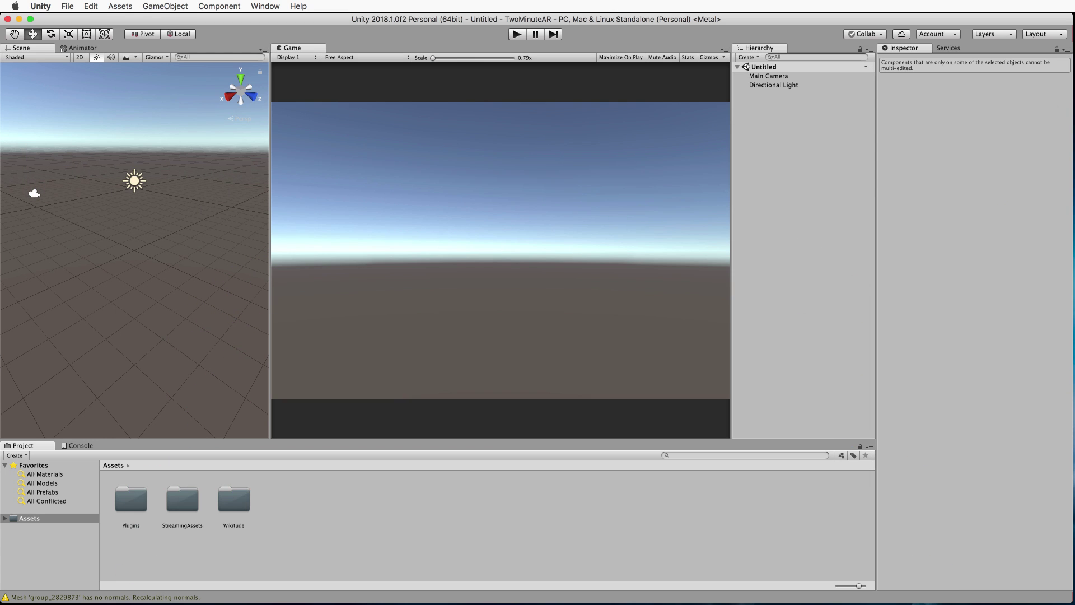
Drop TeddyBear.unitypackage into the Project panel and import all its contents
drag(884, 270, 441, 529)
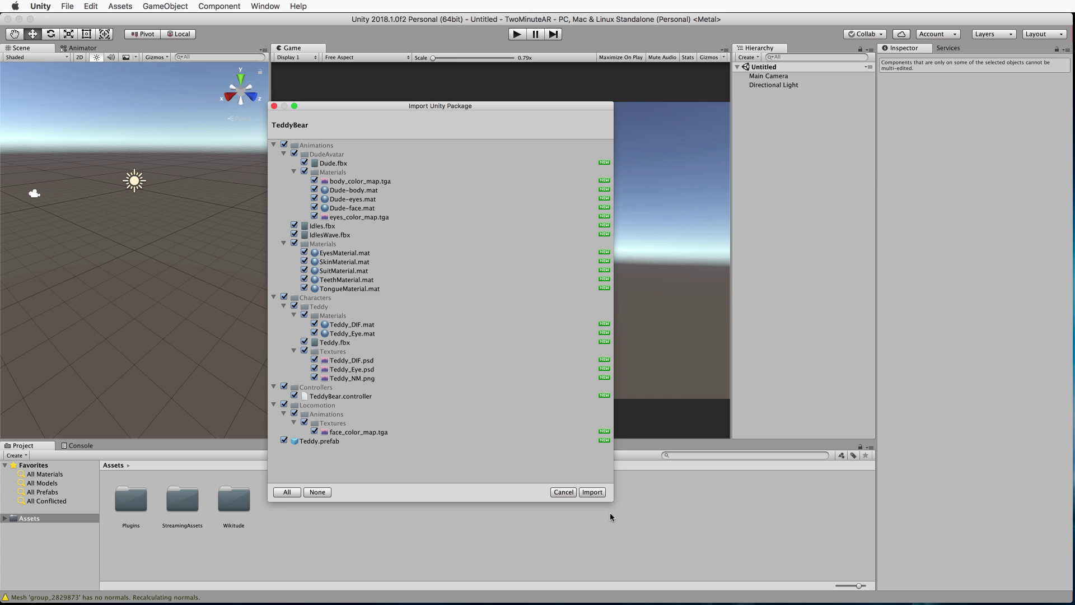
click(592, 496)
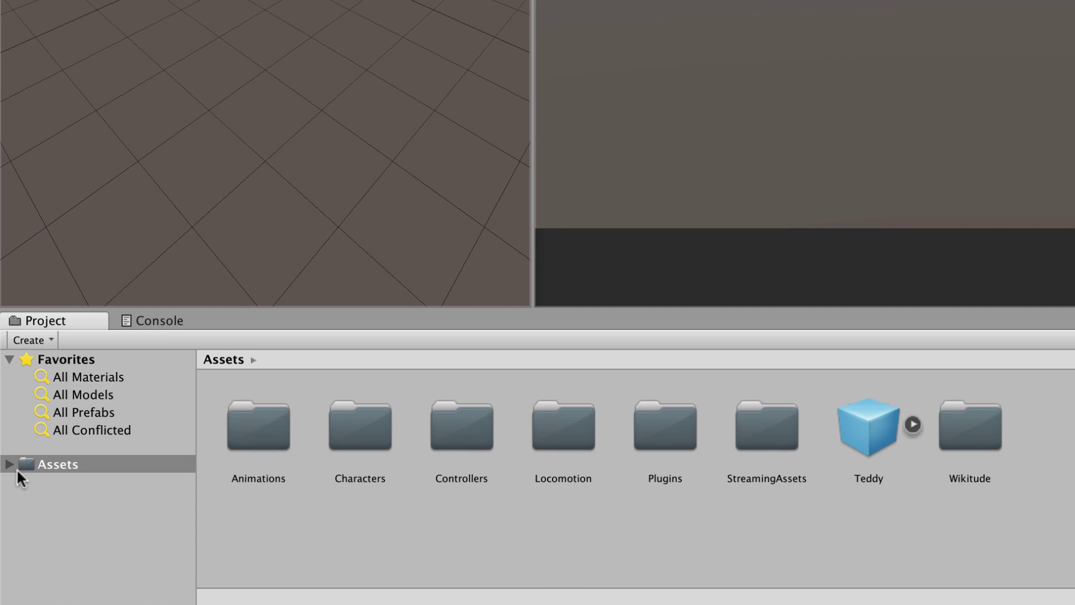
Copy the bear .wtc tracker into Assets/StreamingAssets/Wikitude beside car, dinosaurs and magazine
click(6, 518)
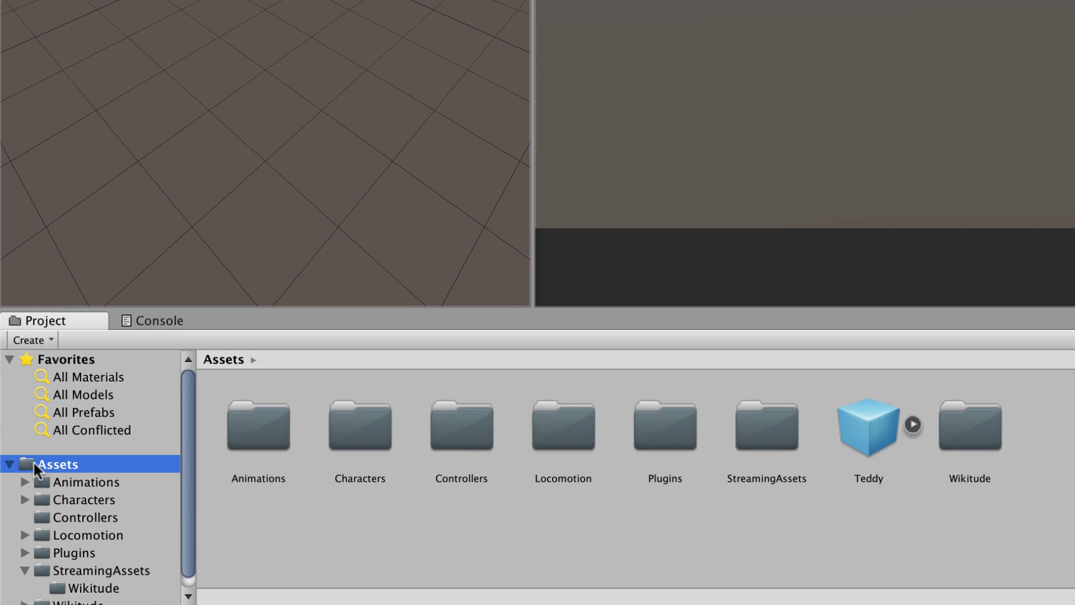
click(49, 570)
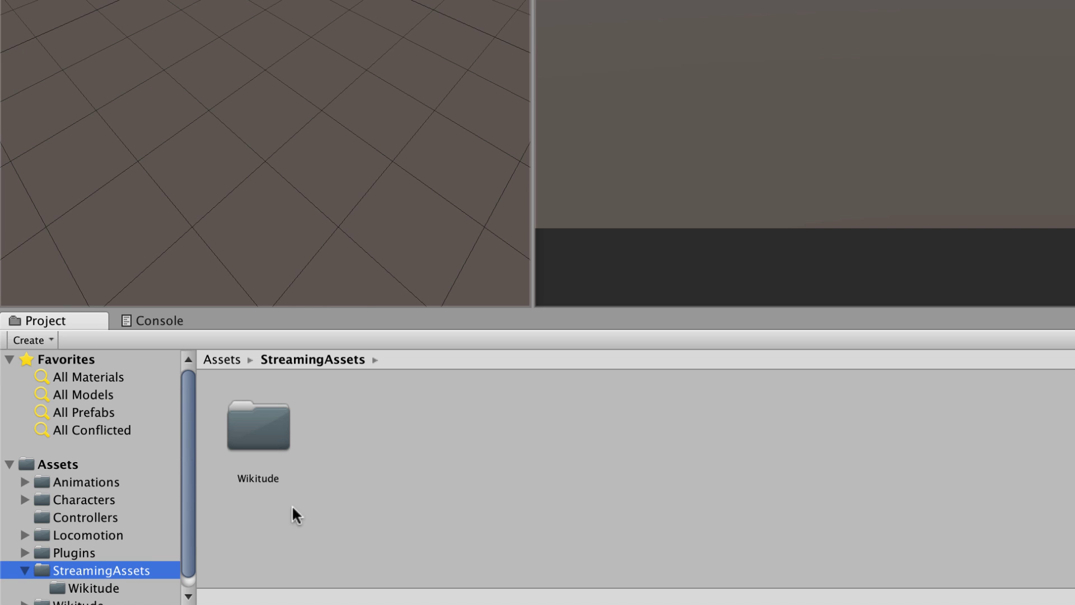
double_click(263, 436)
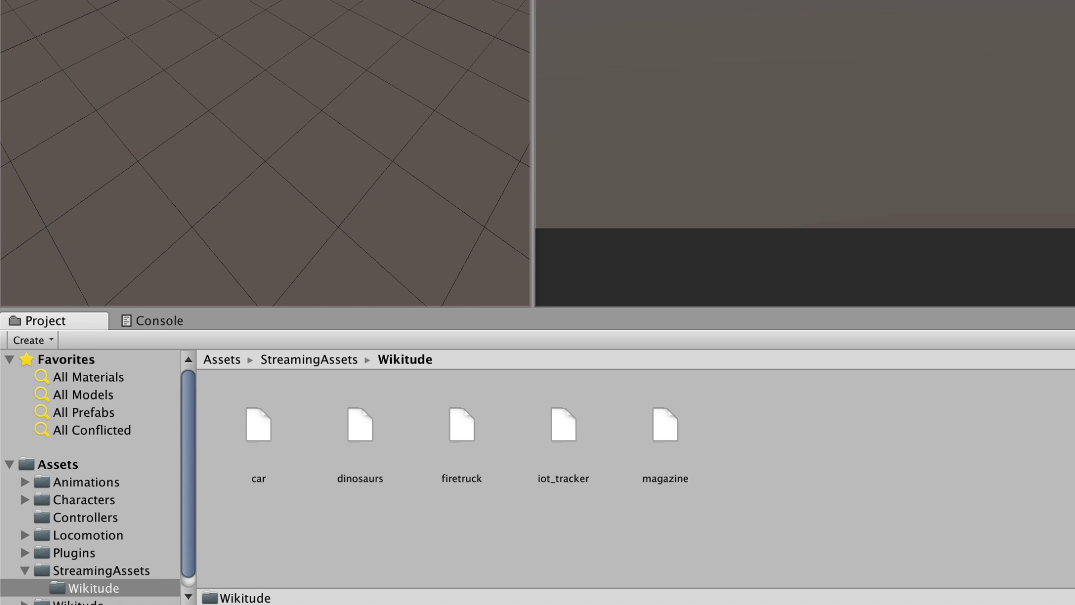
drag(1074, 434, 1015, 453)
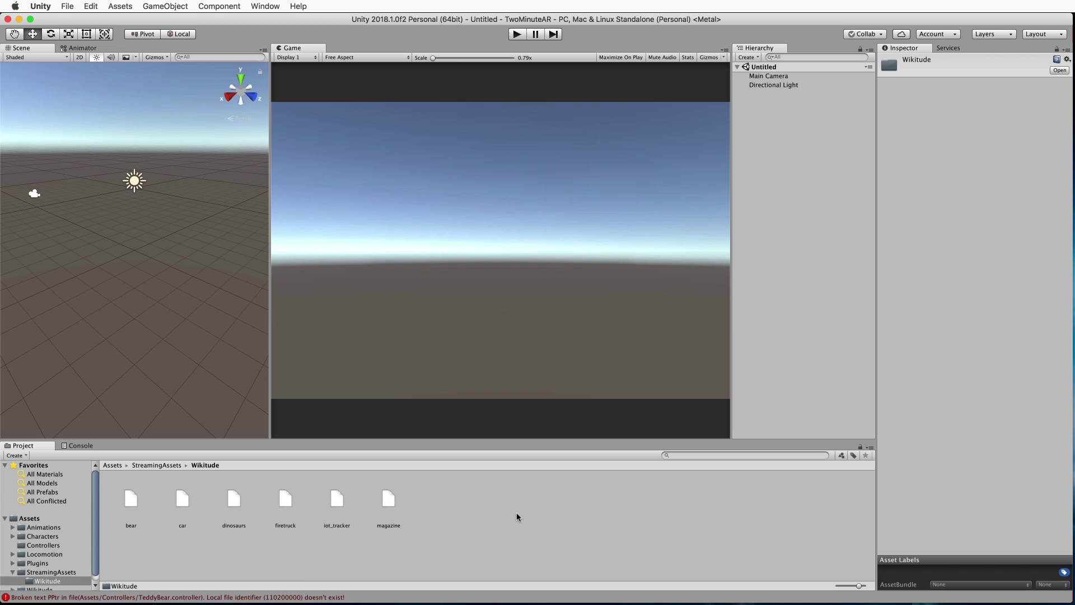
Delete the Main Camera from the scene
click(516, 513)
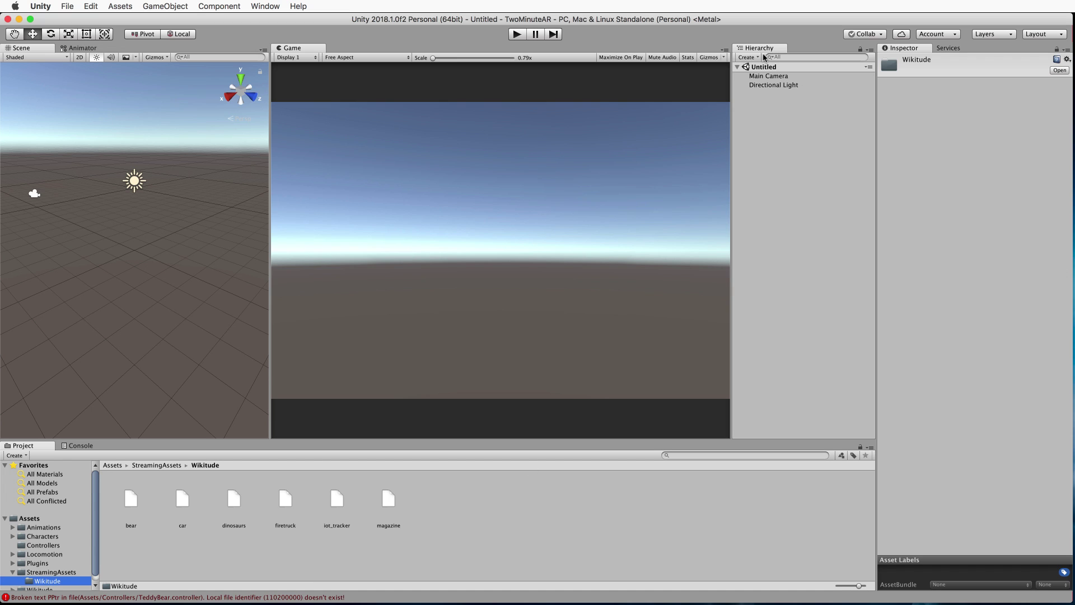
click(784, 104)
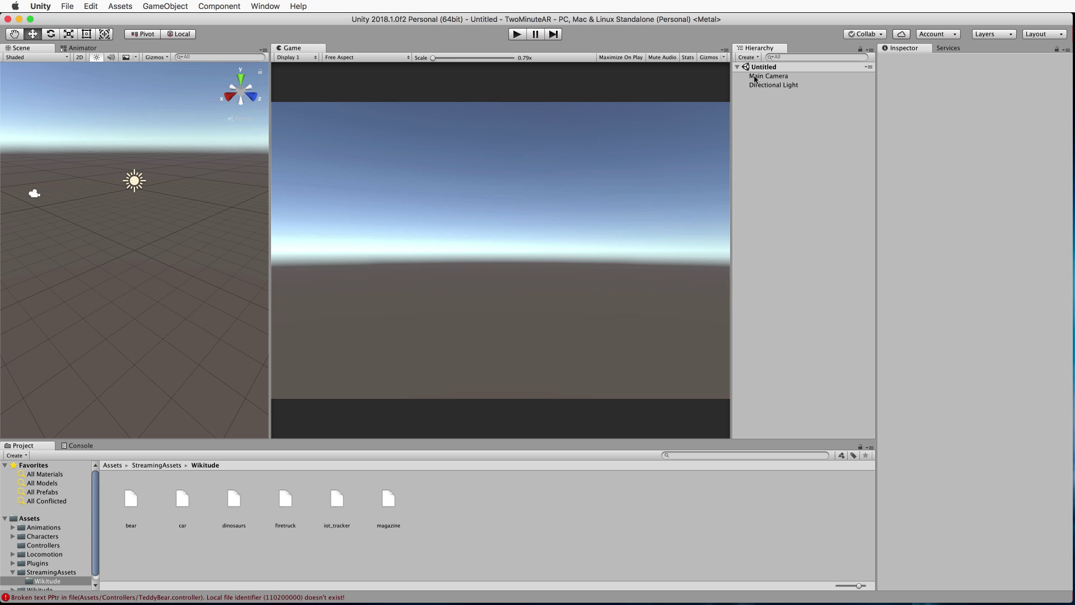
click(779, 77)
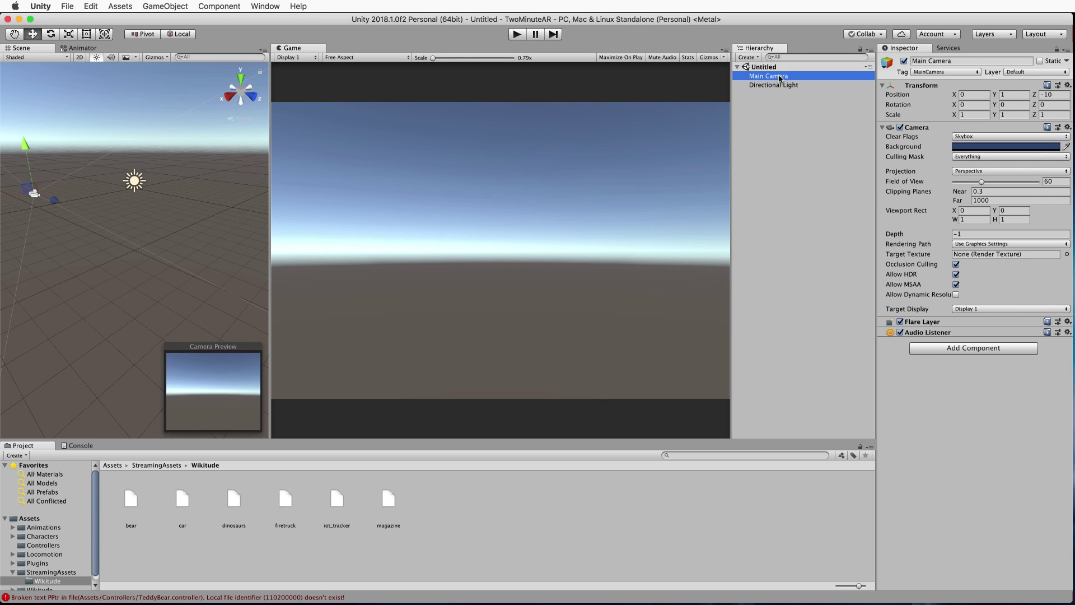
key(super+BackSpace)
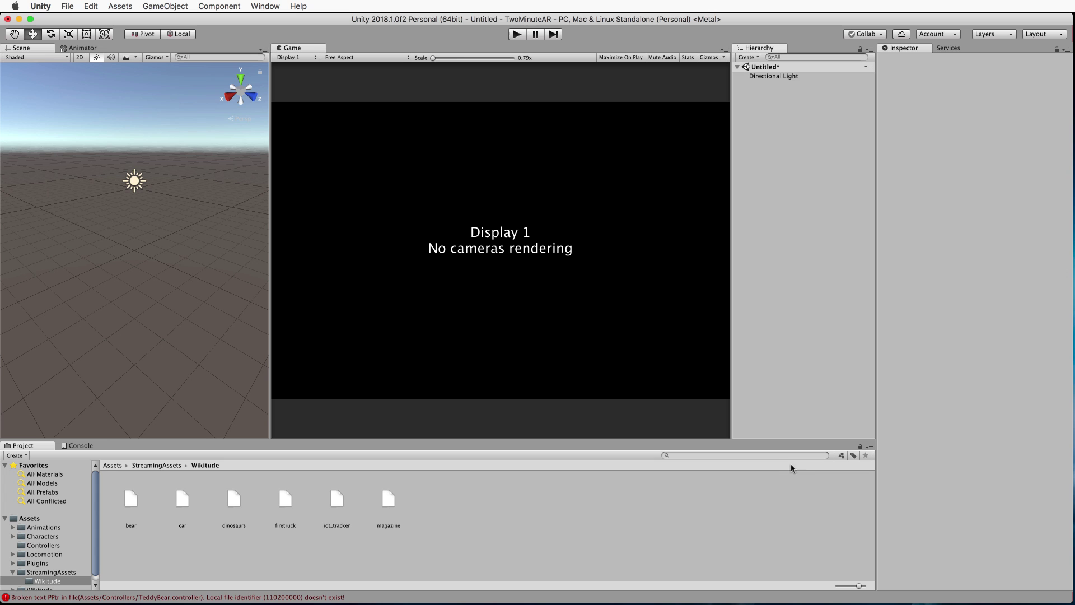
Search the Project for 'Wikitude' and add the WikitudeCamera prefab to the Hierarchy
click(757, 455)
text(Wikitude)
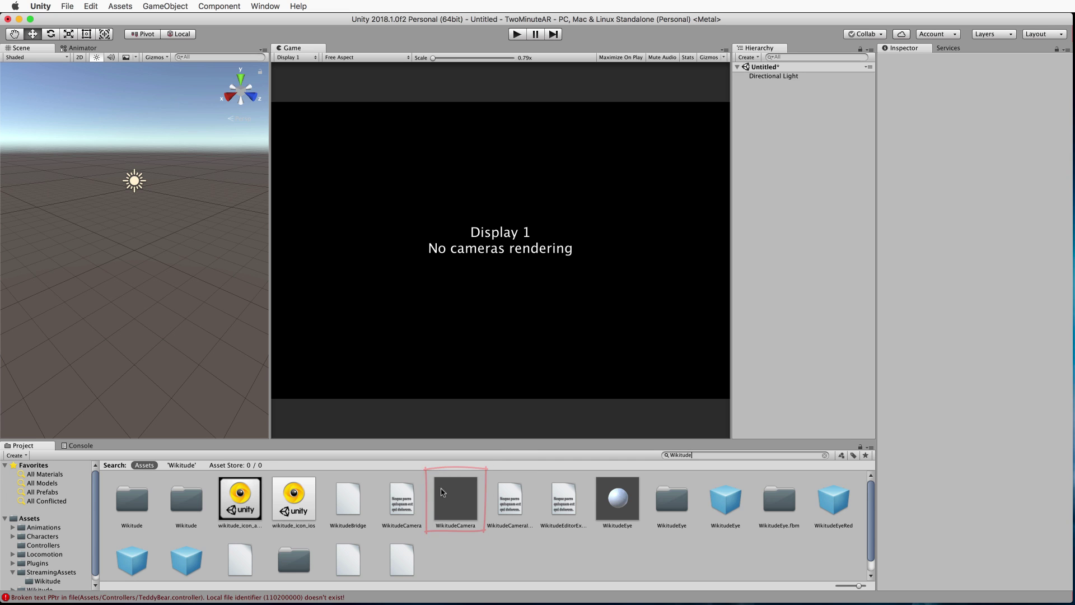
drag(442, 491, 791, 148)
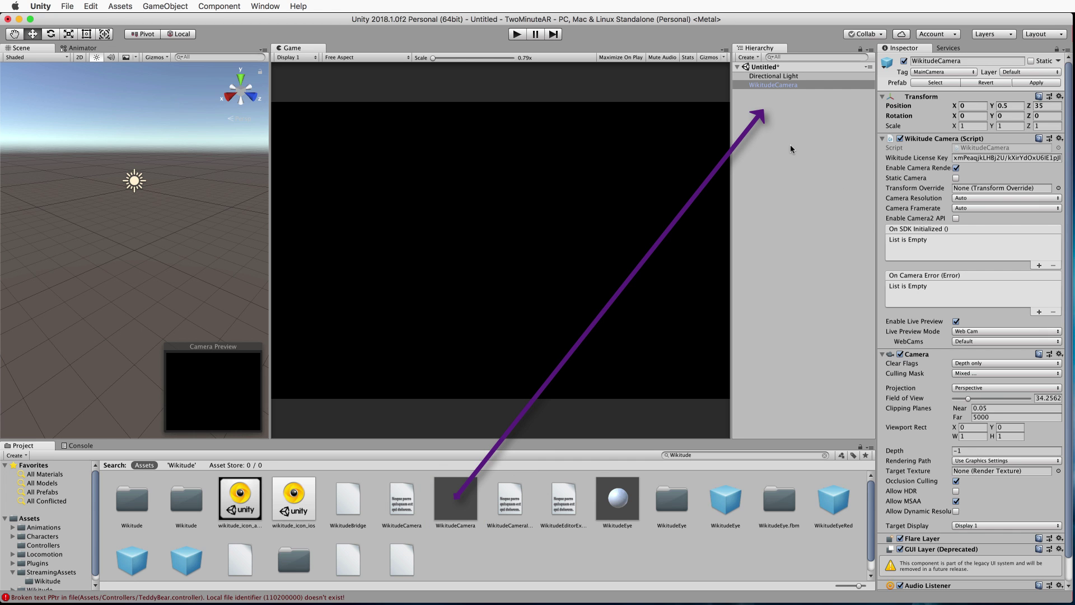
click(781, 110)
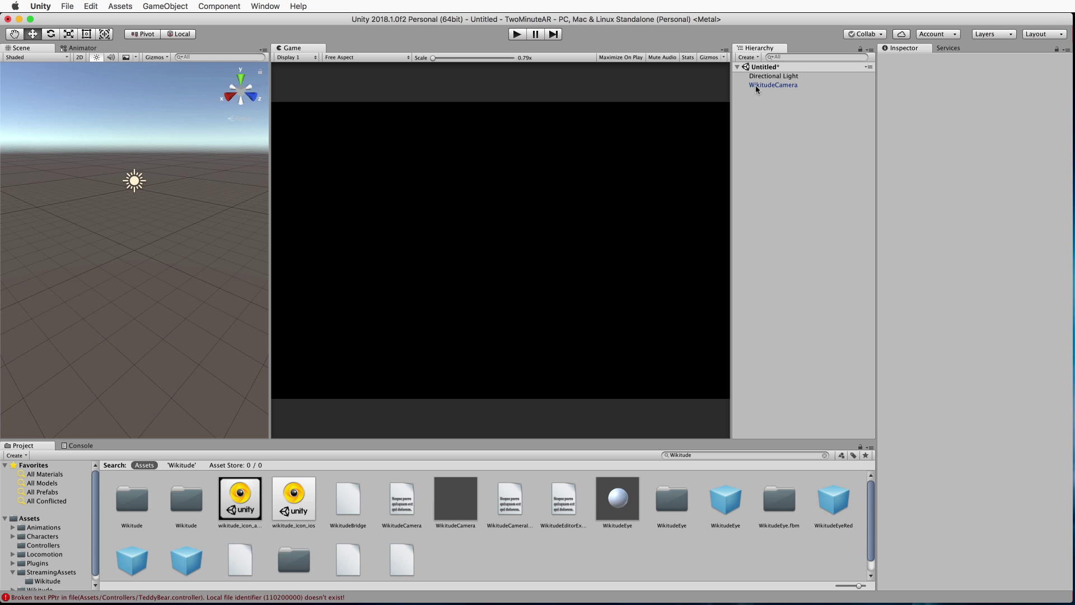
Search for 'Image', add the ImageTracker prefab to the Hierarchy, and expand it to reveal Trackable
click(698, 455)
text(Image)
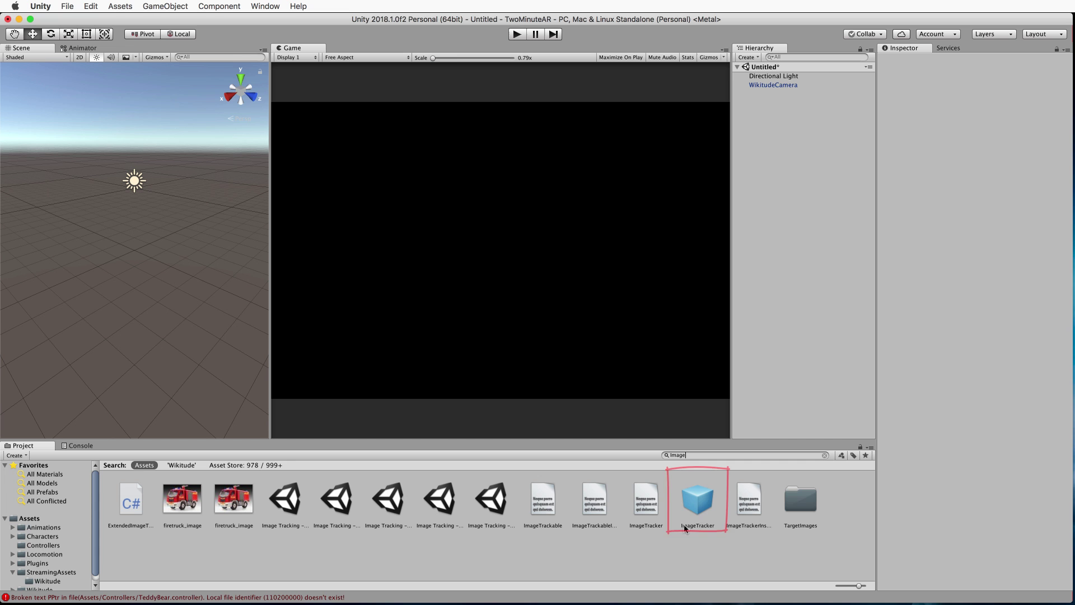
drag(698, 504, 762, 97)
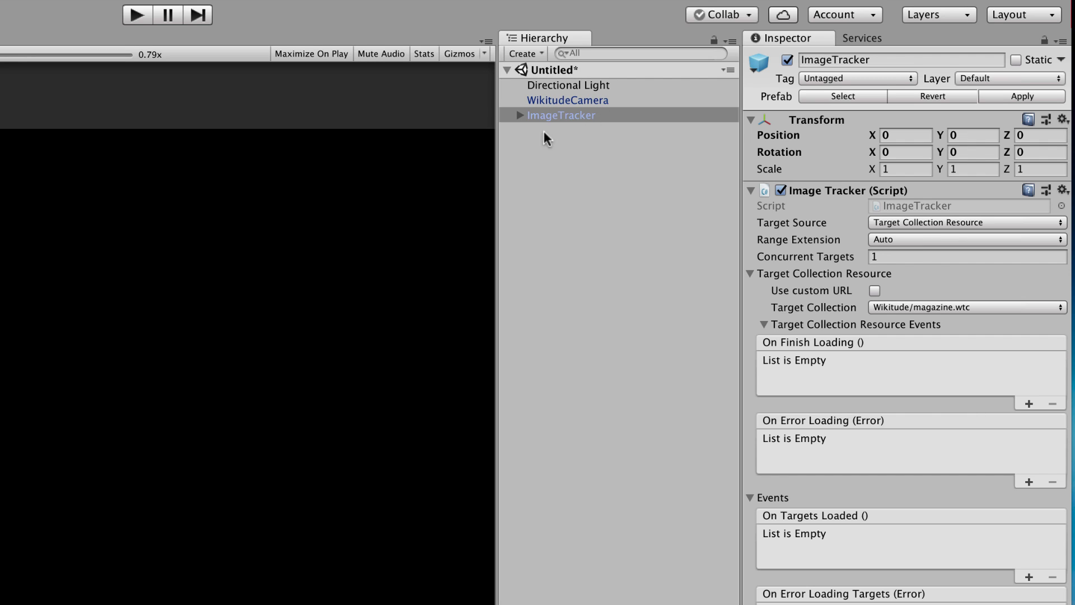
click(519, 115)
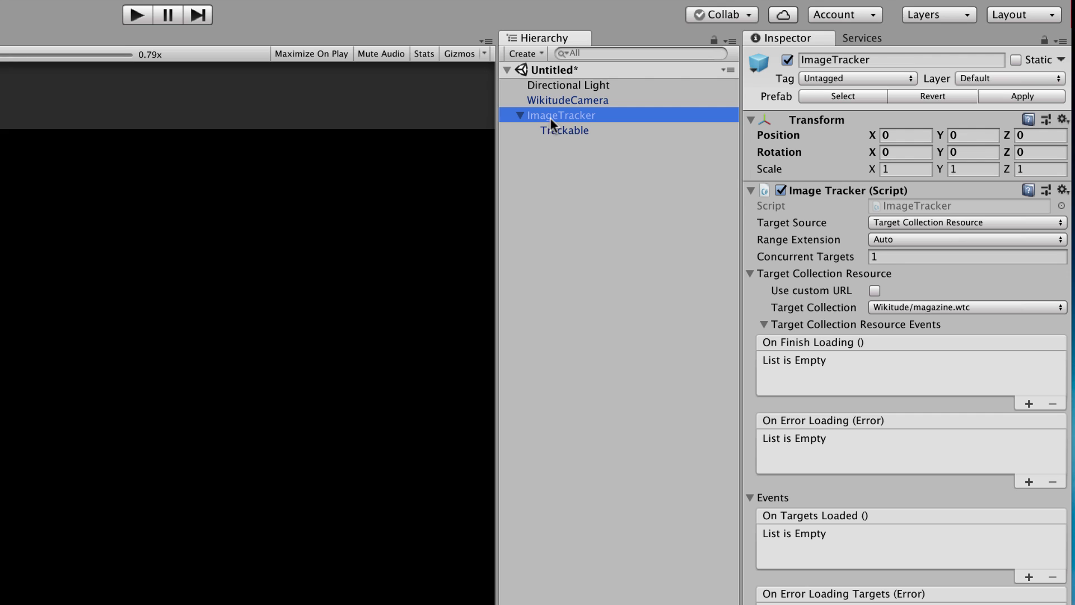
click(580, 131)
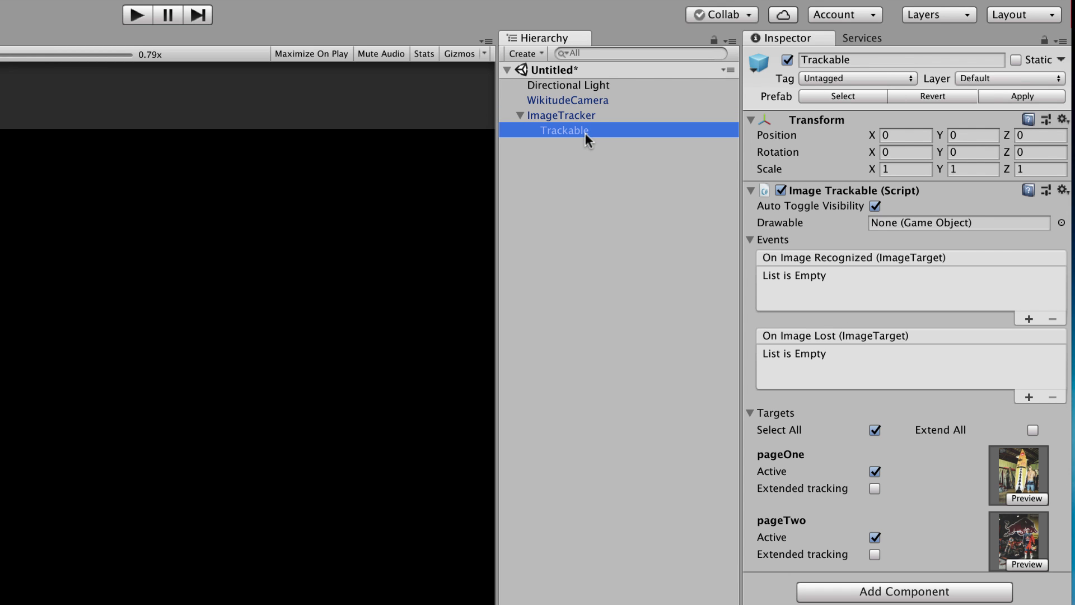
click(544, 116)
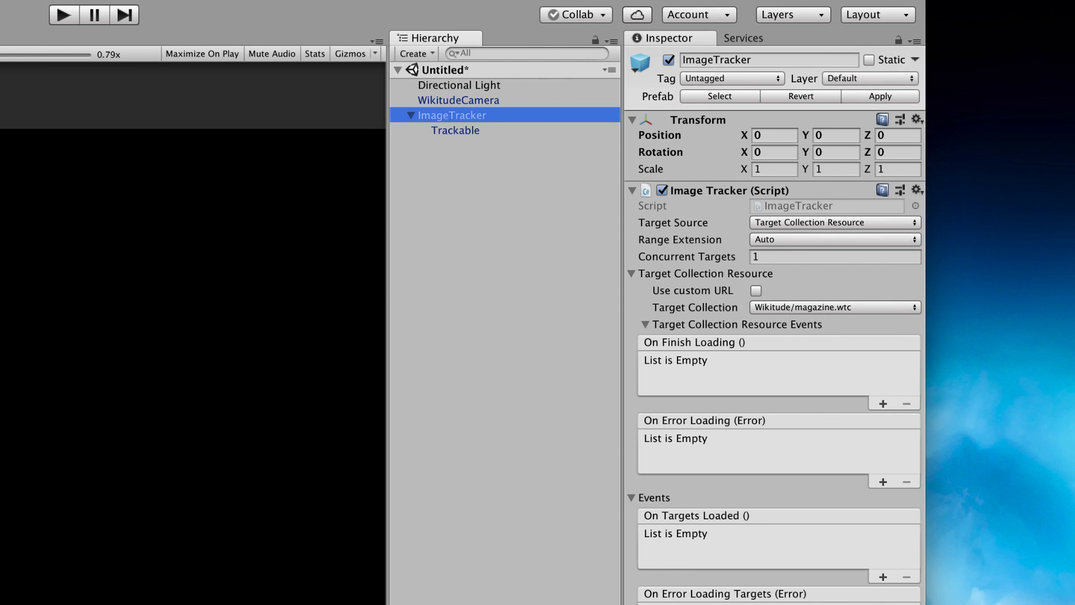
Set the ImageTracker's Target Collection to Wikitude > bear.wtc and confirm Trackable targets BearMarker
click(913, 307)
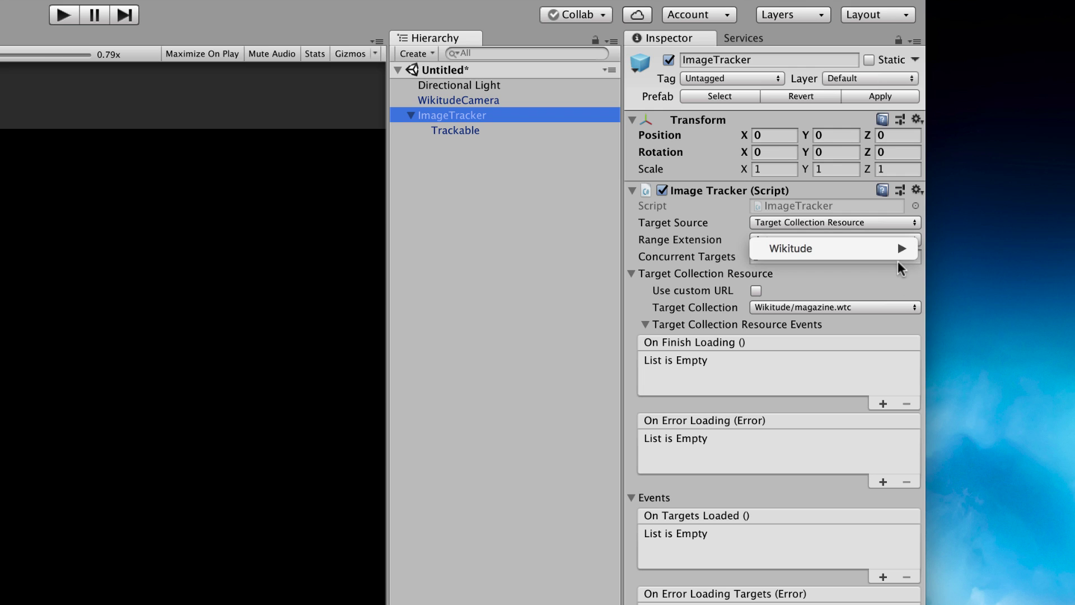
mouse_move(895, 249)
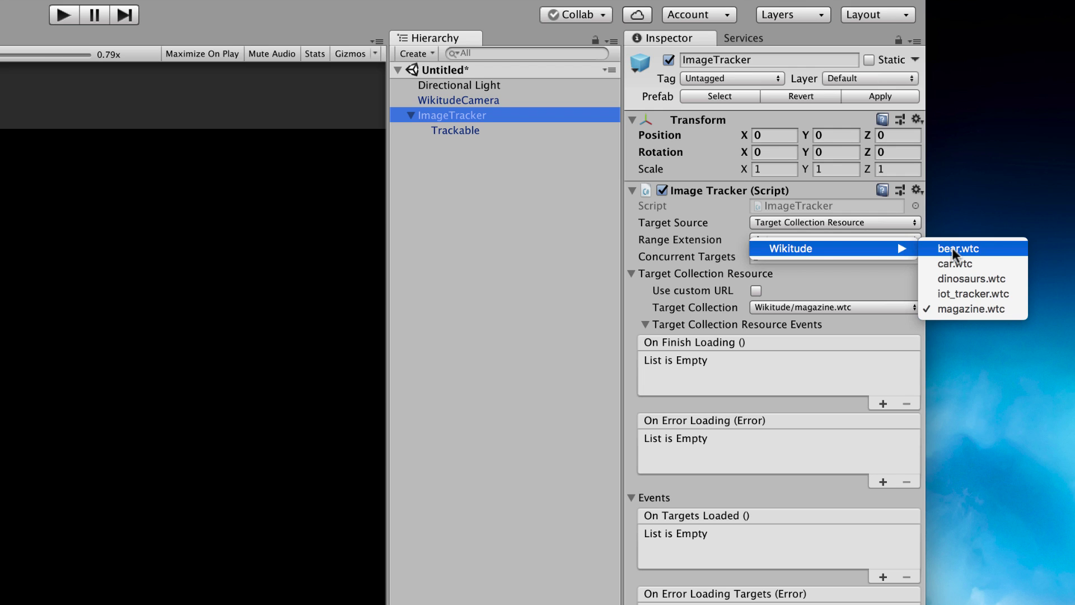
click(973, 248)
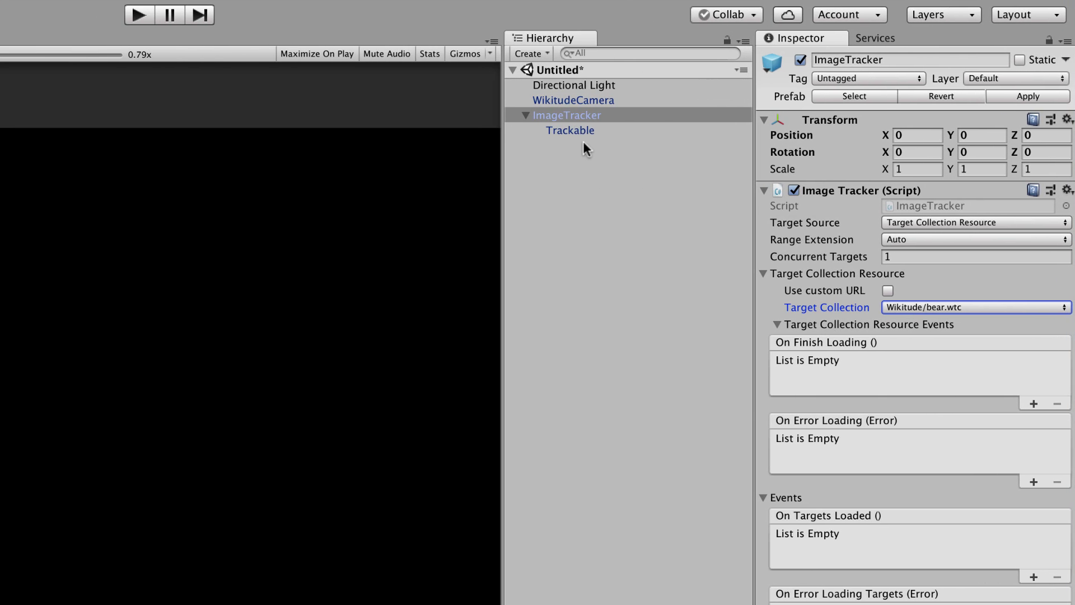
click(579, 130)
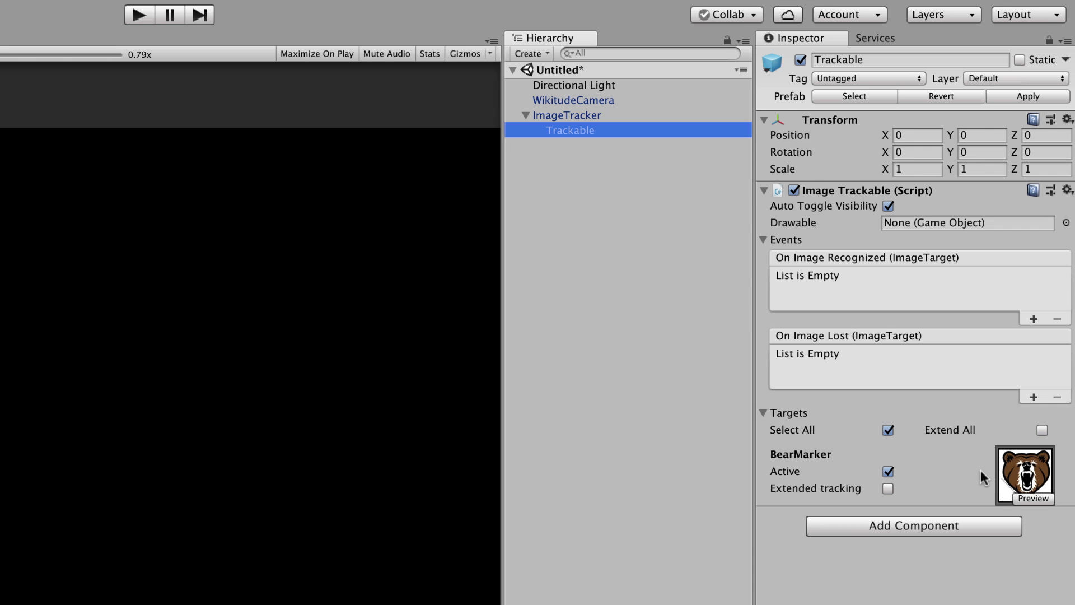
click(597, 246)
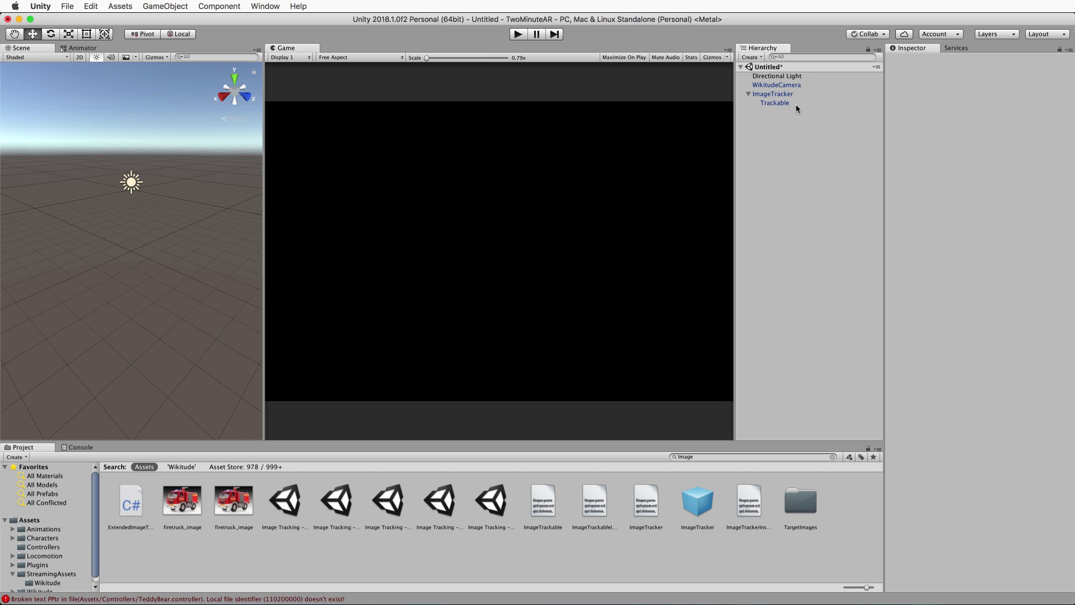
Drag the Teddy prefab from Assets onto Trackable in the Hierarchy
click(14, 520)
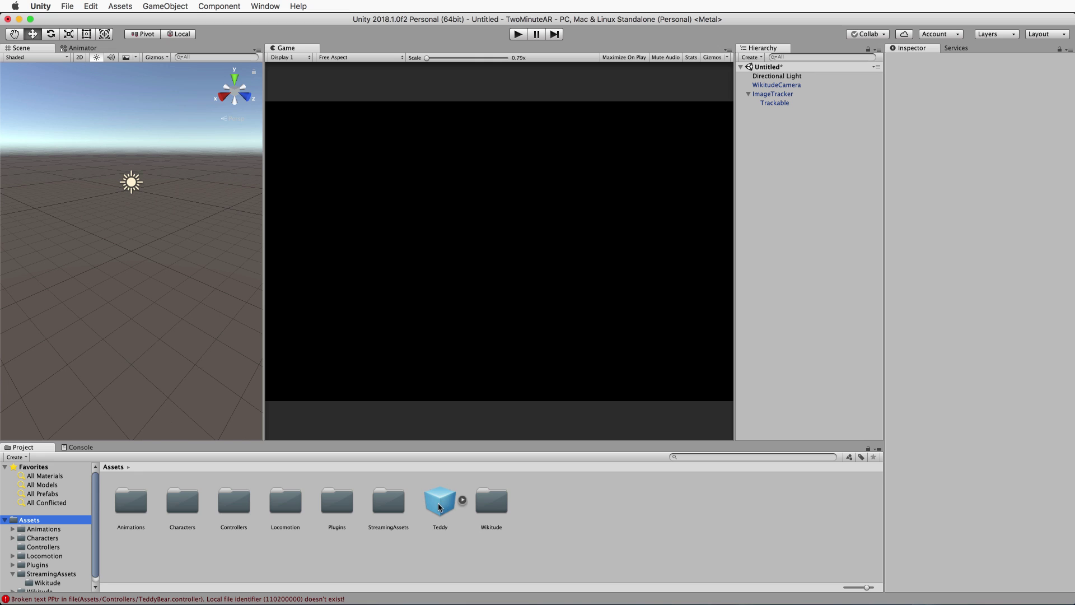
drag(438, 506, 776, 106)
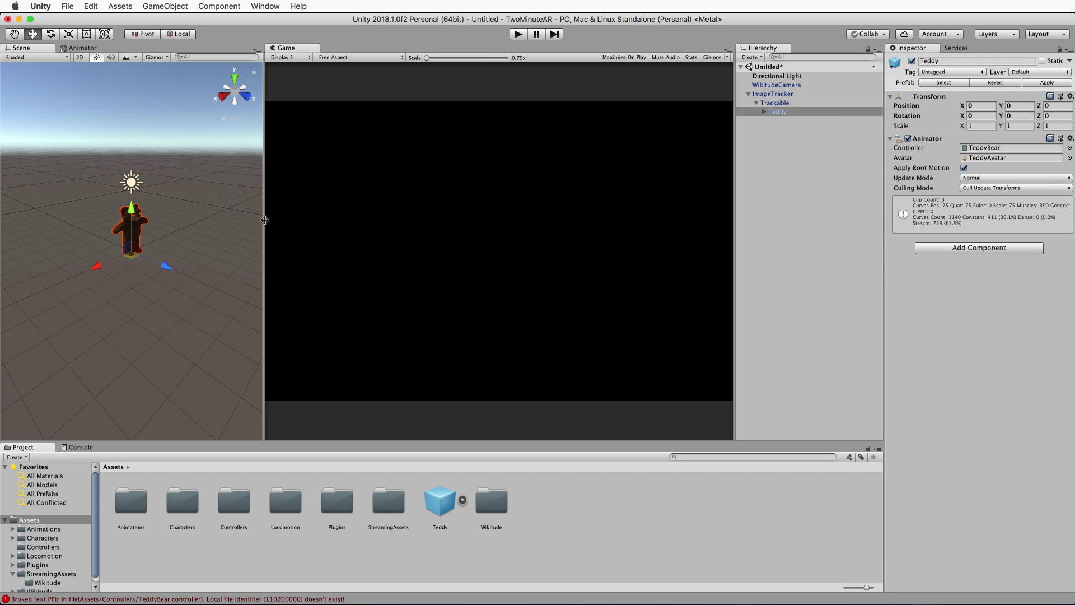
Enter Play mode to run the AR scene with the webcam
click(517, 35)
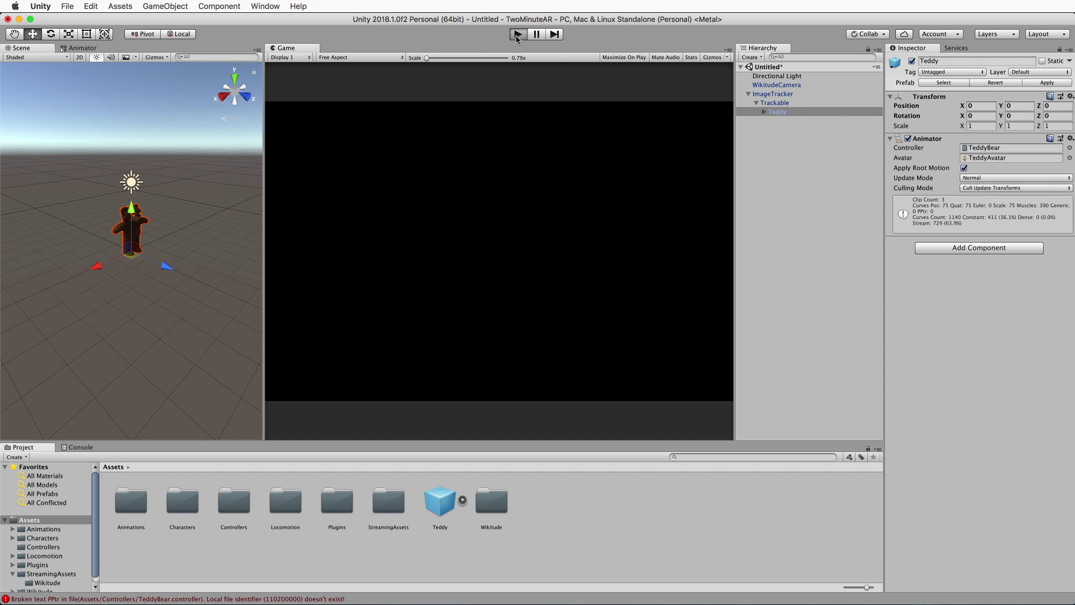